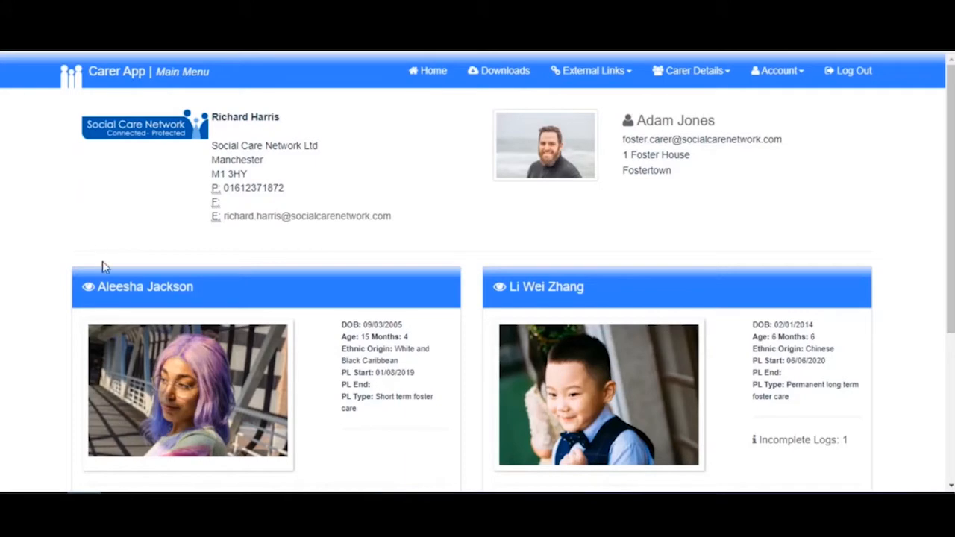
- Open the record of the child in short term foster care and review the main details, GP, school, personal details and checklist
left_click(148, 395)
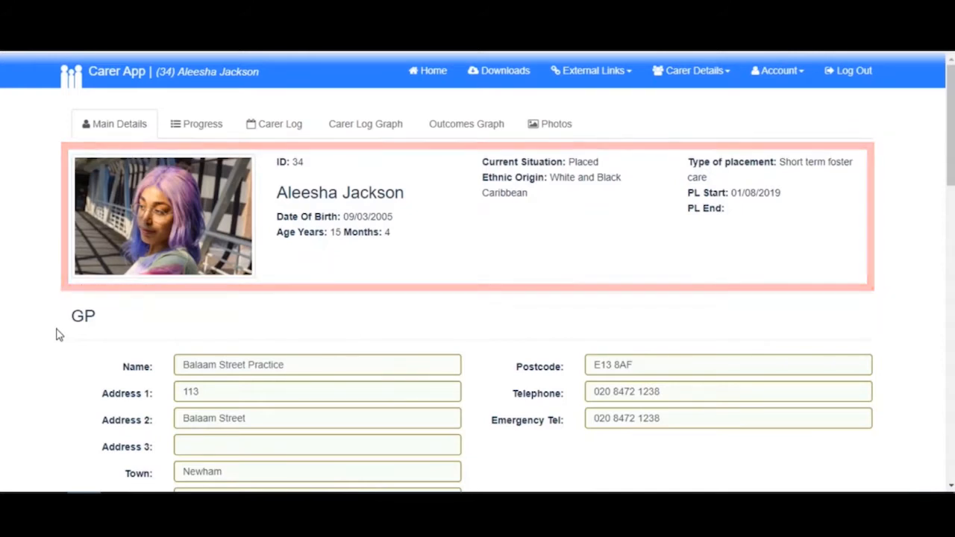
scroll(58, 335, "down", 3)
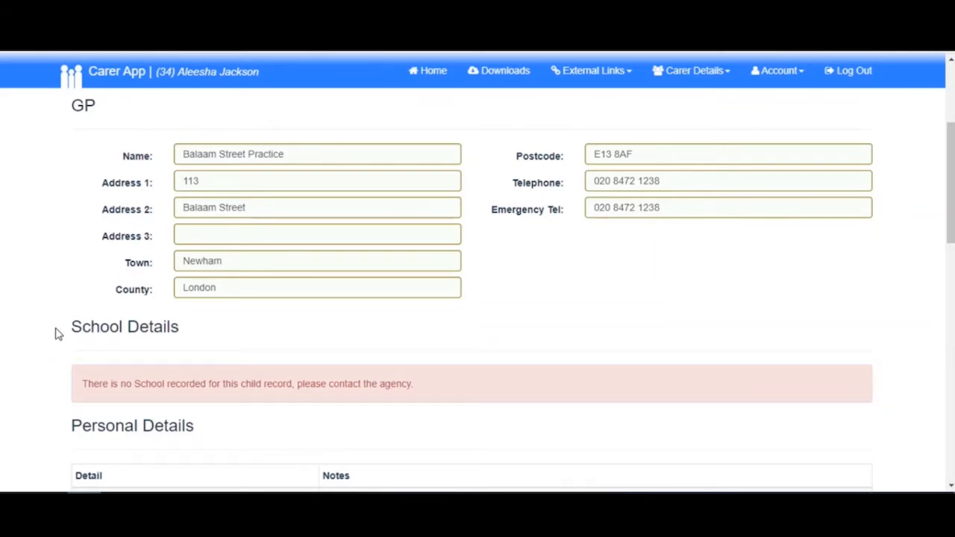
scroll(34, 339, "down", 4)
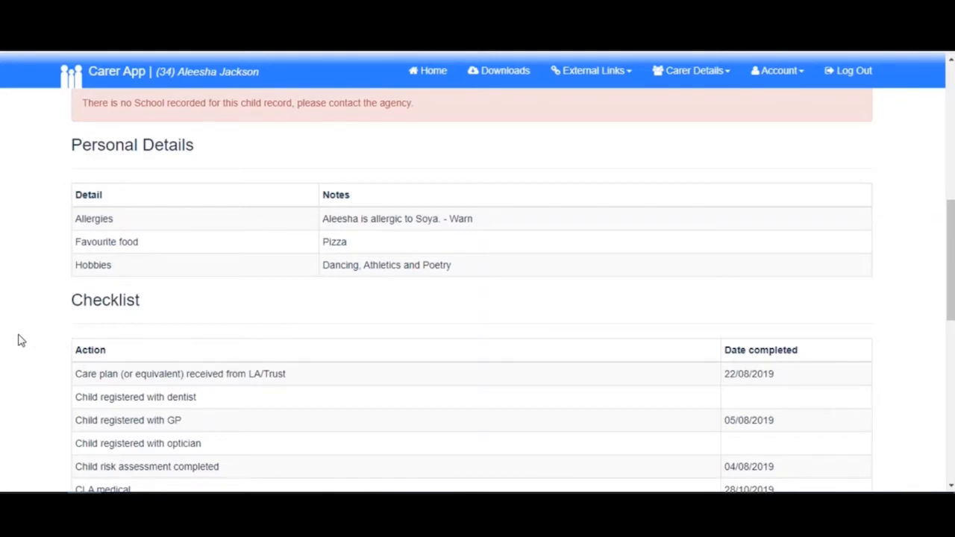
scroll(21, 340, "down", 2)
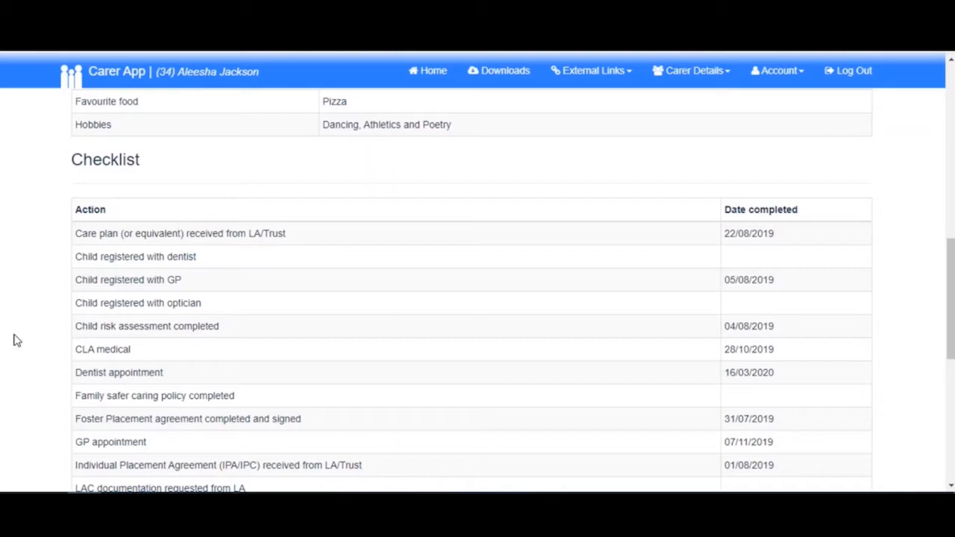
scroll(16, 341, "down", 6)
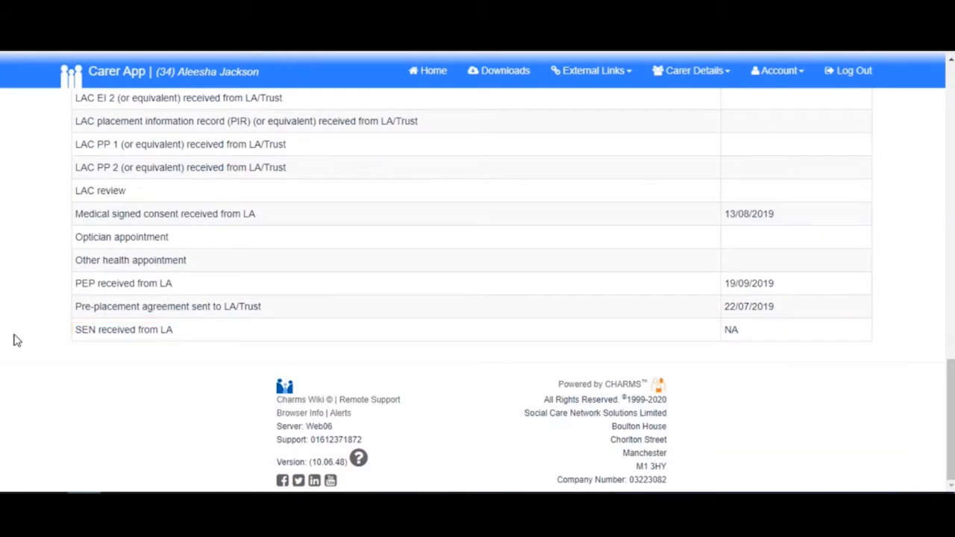
scroll(16, 341, "up", 10)
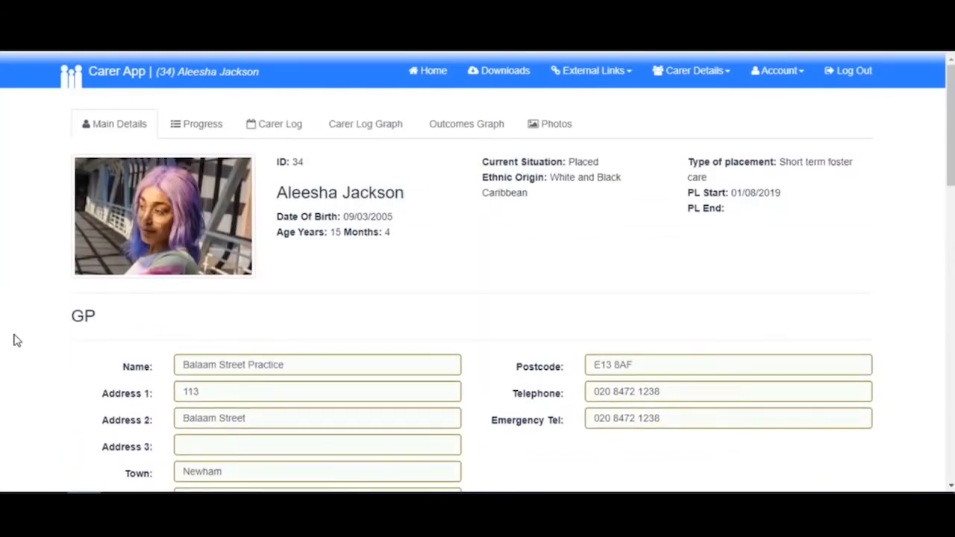
- Filter the child's progress list by the keyword "dentist" with dates from 01/01/2020 to 01/07/2020
left_click(177, 128)
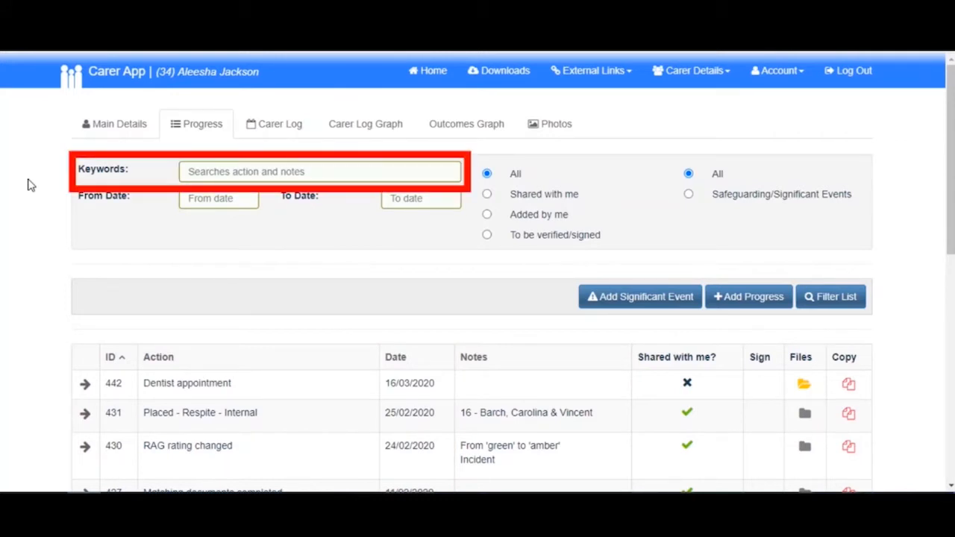
left_click(196, 169)
type("dentist")
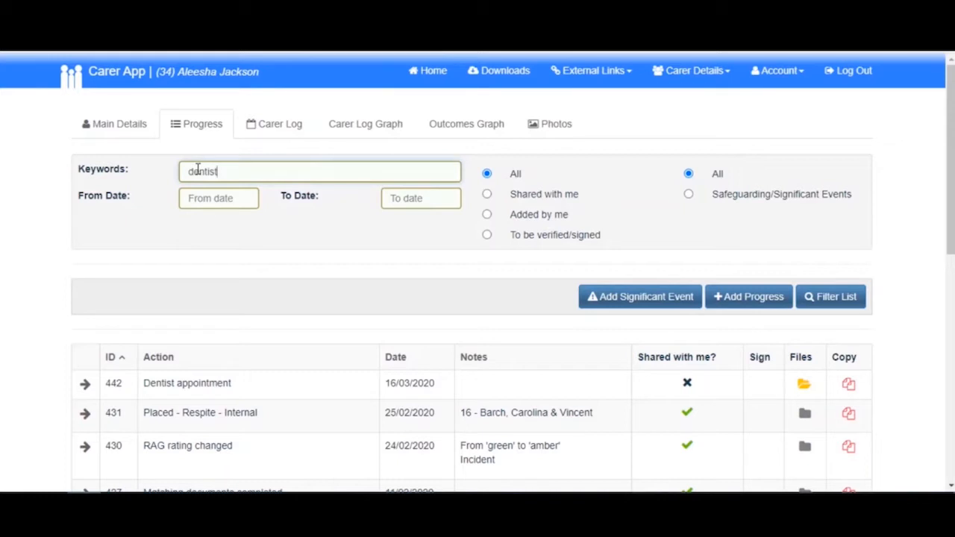
left_click(207, 196)
left_click(194, 226)
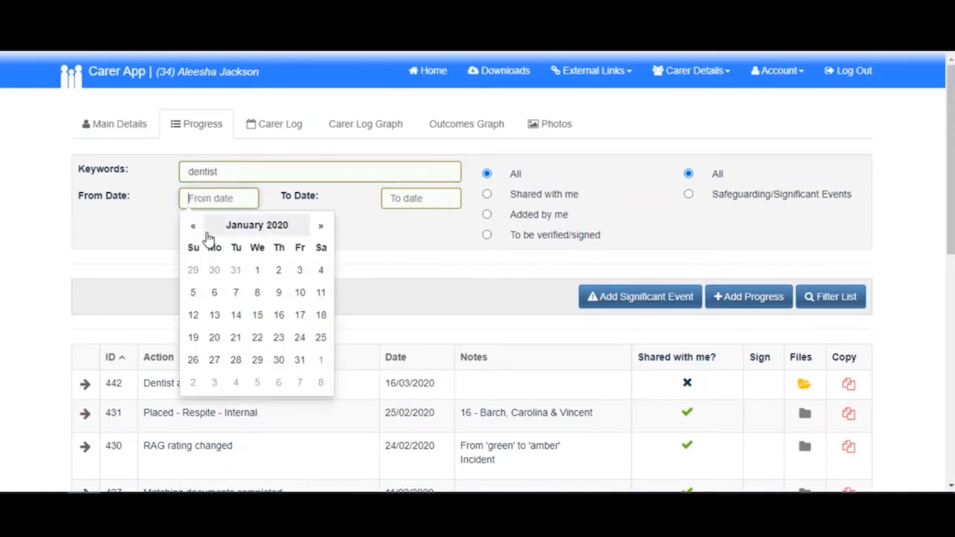
left_click(251, 270)
left_click(407, 197)
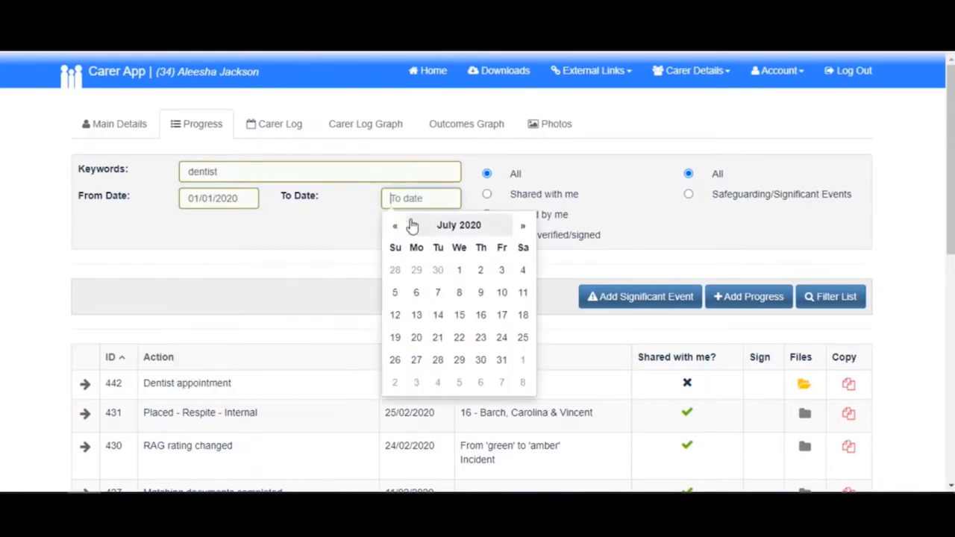
left_click(460, 272)
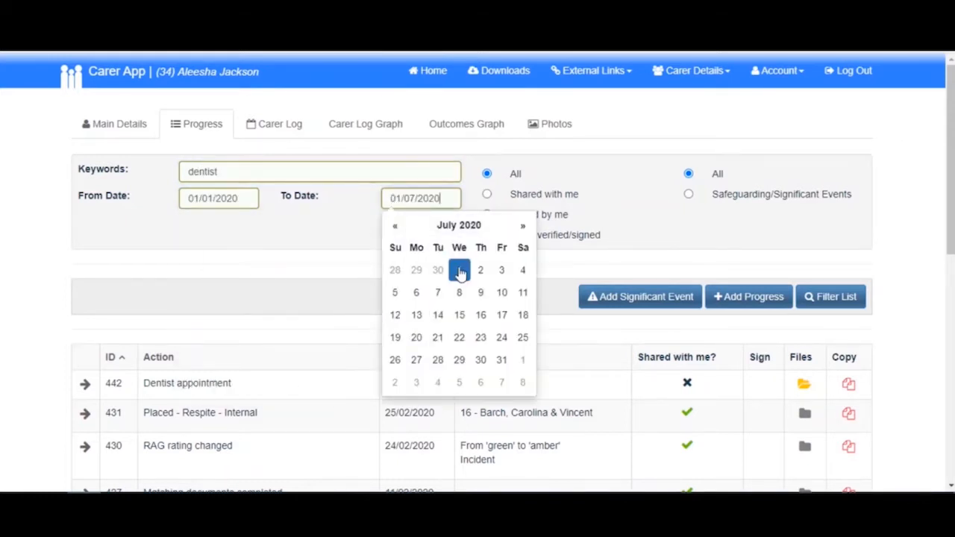
left_click(775, 260)
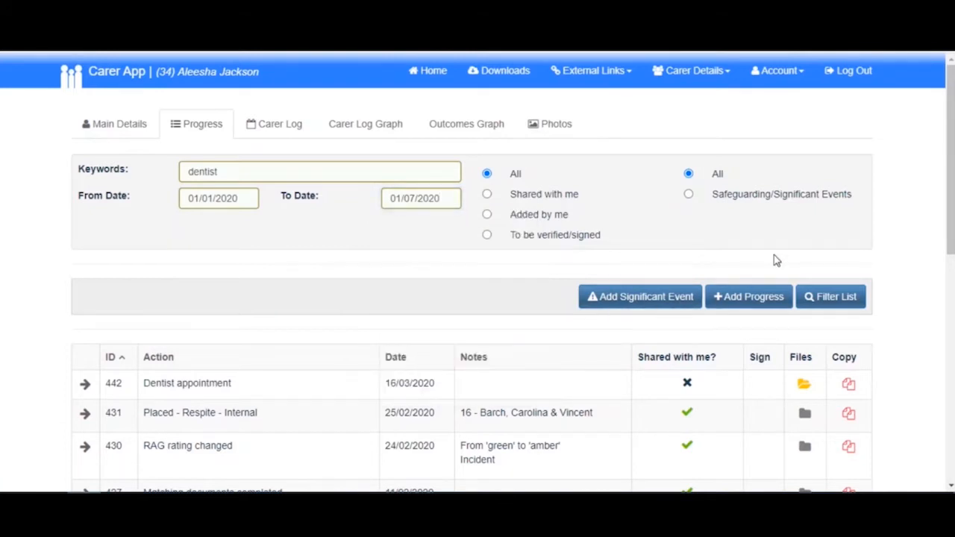
left_click(834, 298)
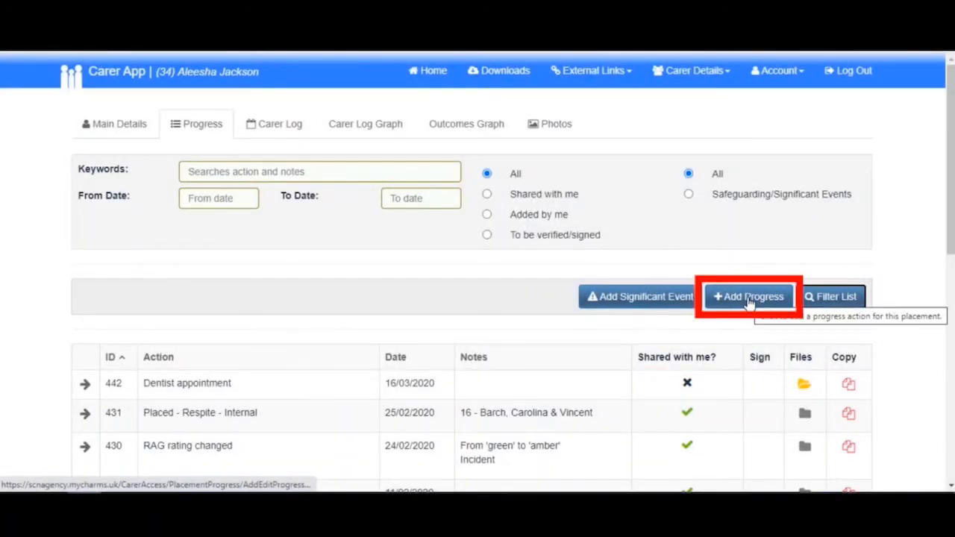
- Start a new progress entry with the action Optician appointment and the date 20/07/2020
left_click(749, 298)
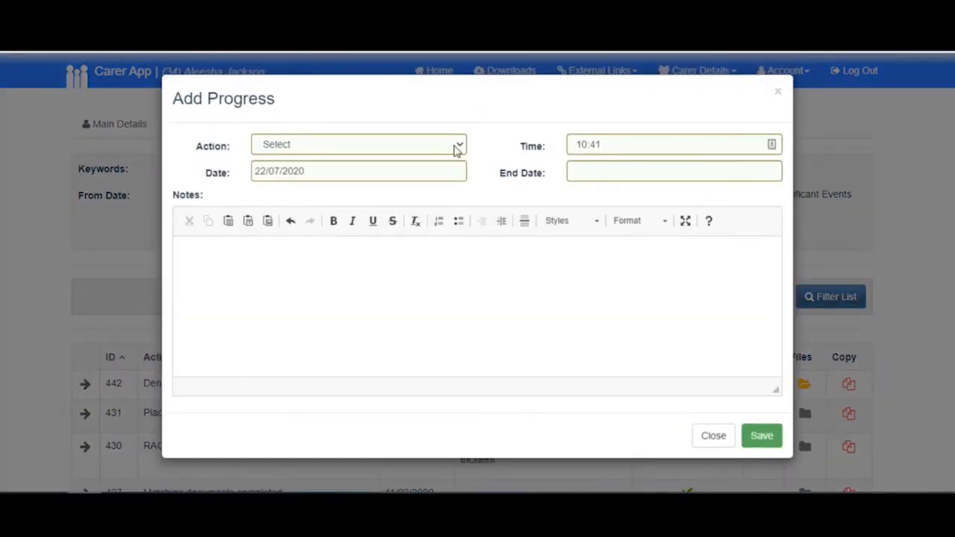
left_click(416, 146)
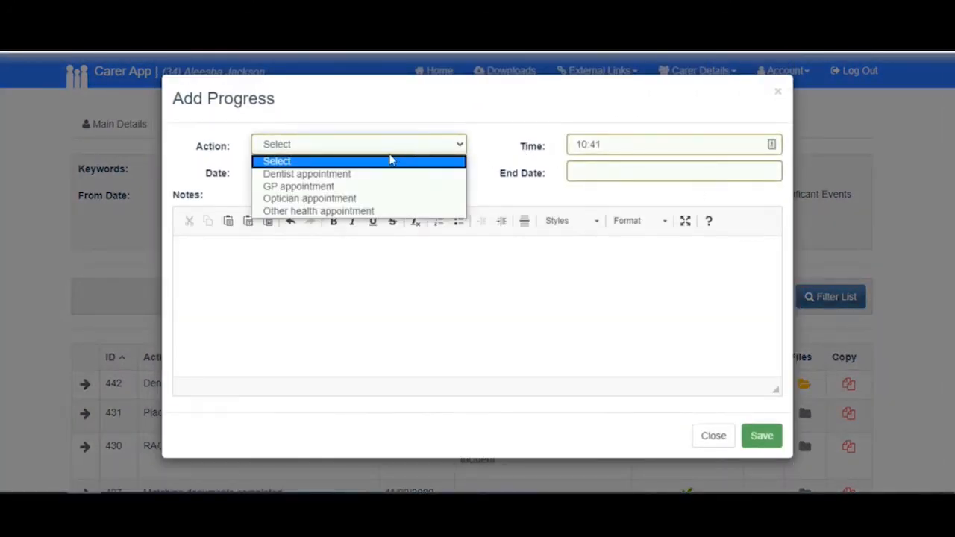
left_click(342, 200)
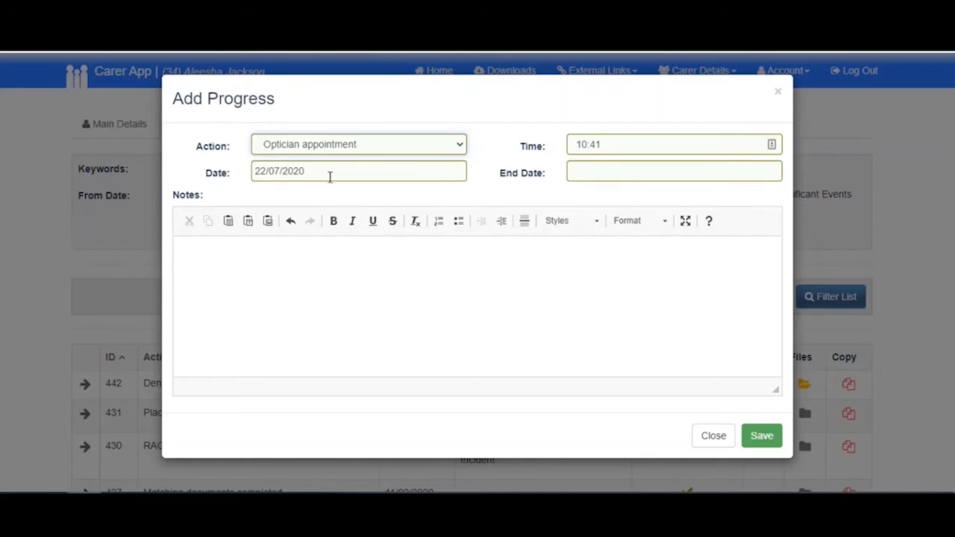
left_click(329, 177)
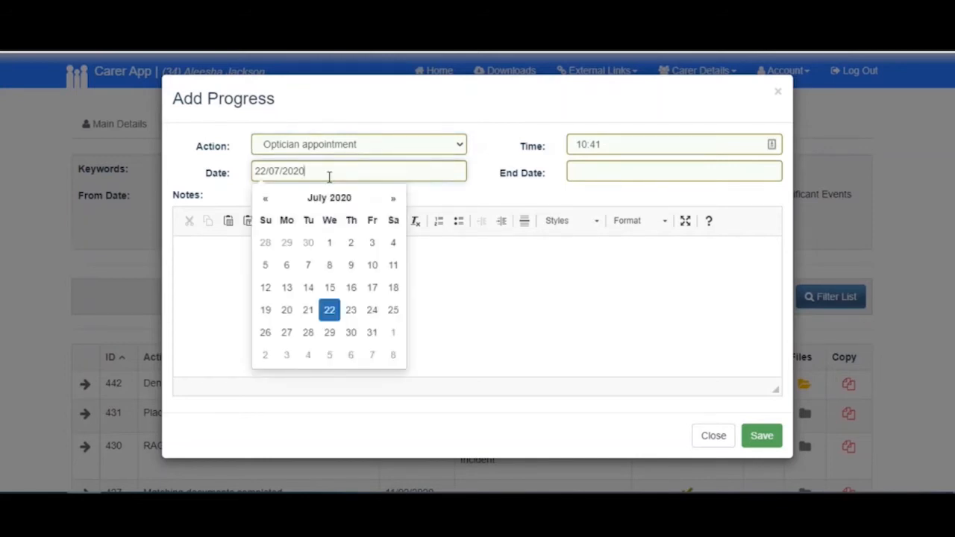
left_click(287, 310)
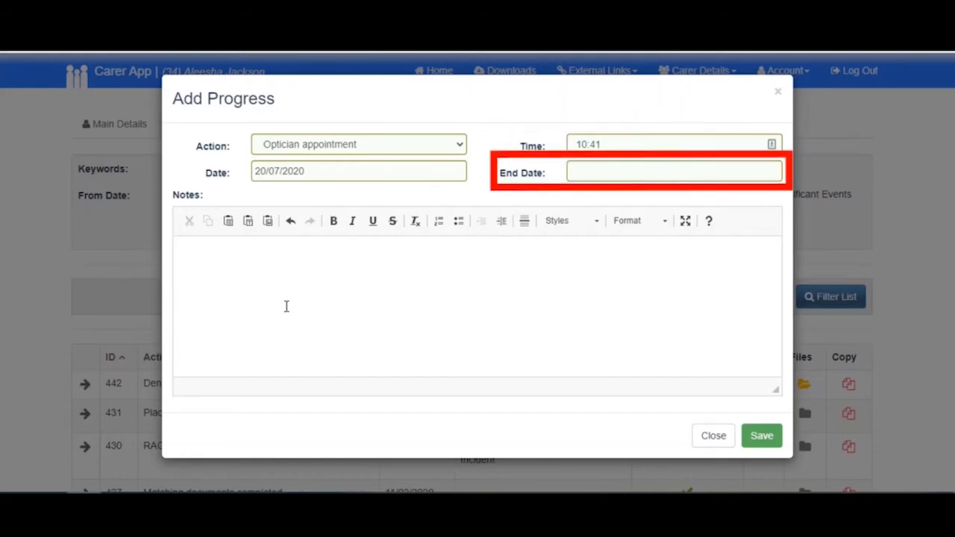
- Add a bold note saying the child had an eye test, got a prescription, chose her glasses and is very happy with her cool new frames
left_click(286, 306)
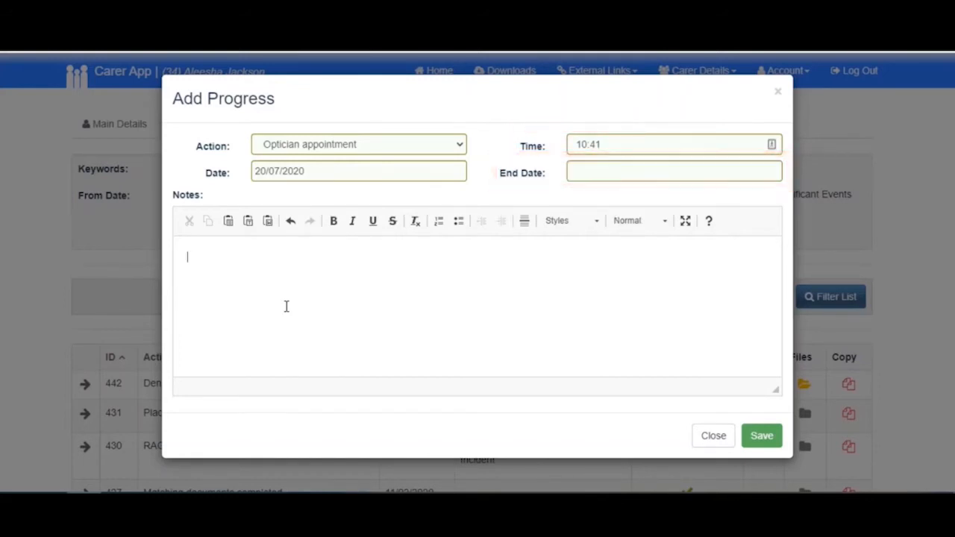
type("Aleesha had an eye test, got a prescription & chose her glasses. She's very happy with her cool new frames!")
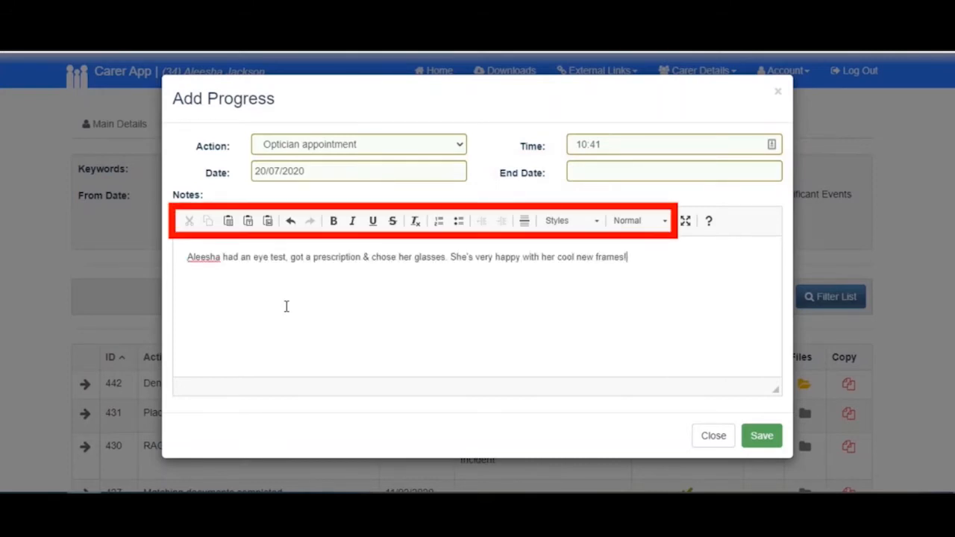
left_click_drag(630, 256, 188, 257)
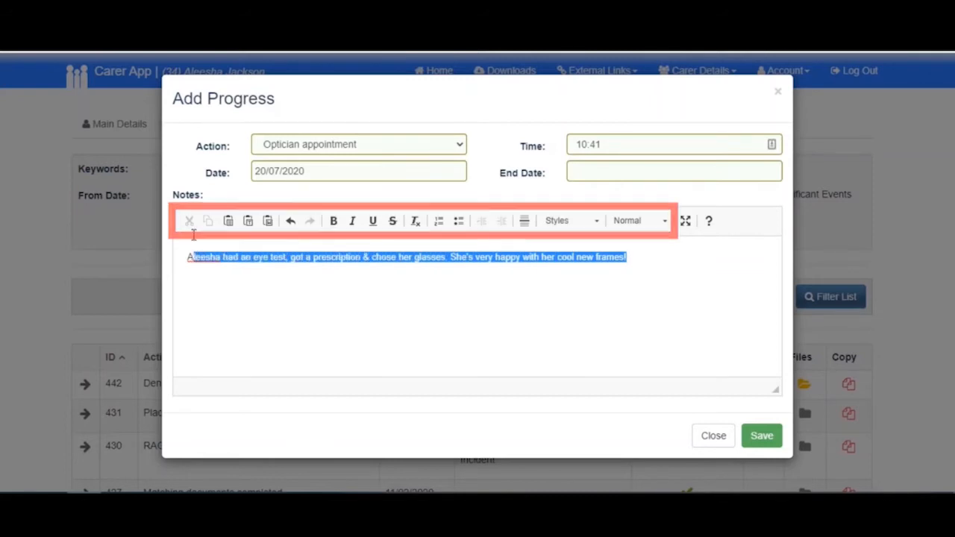
left_click(334, 221)
left_click(367, 271)
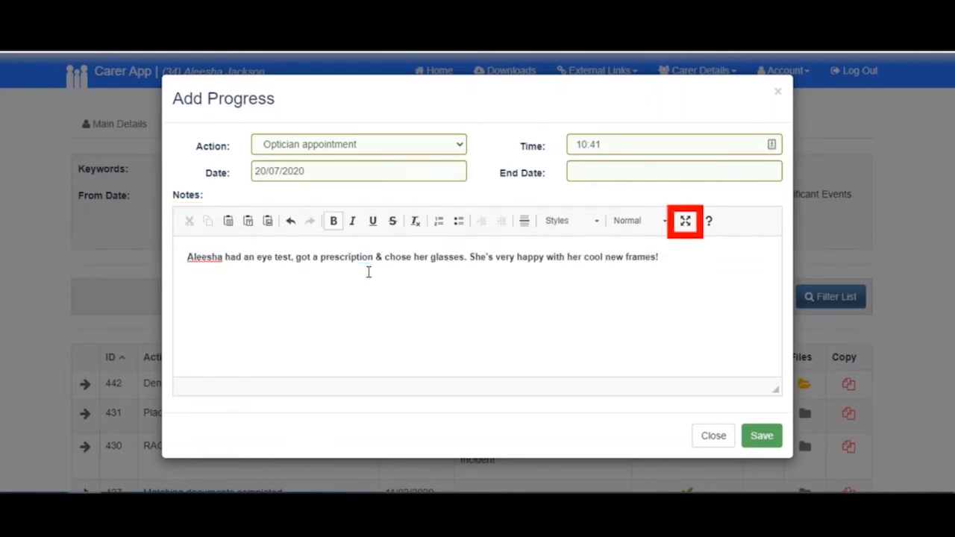
- Maximise the notes editor, restore it to normal size, and save the progress entry
left_click(686, 221)
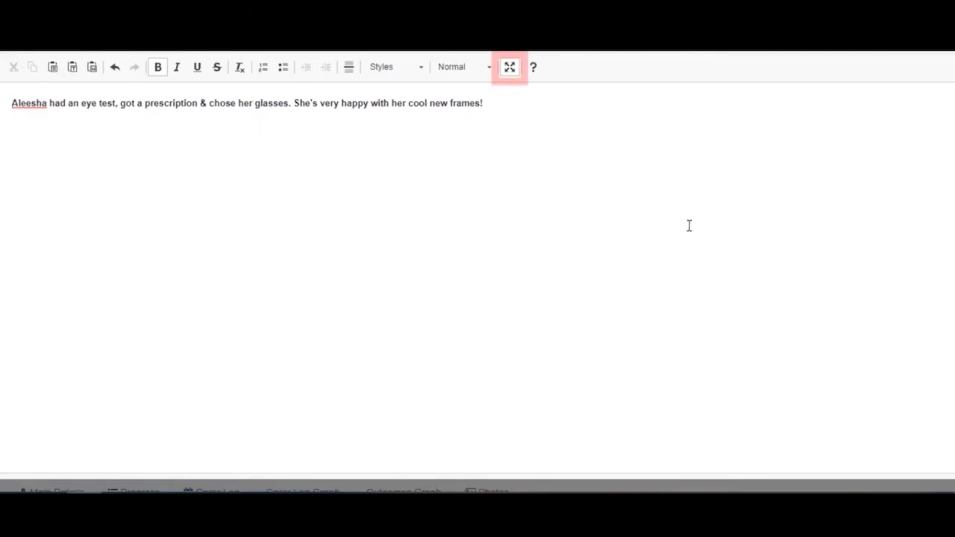
left_click(510, 68)
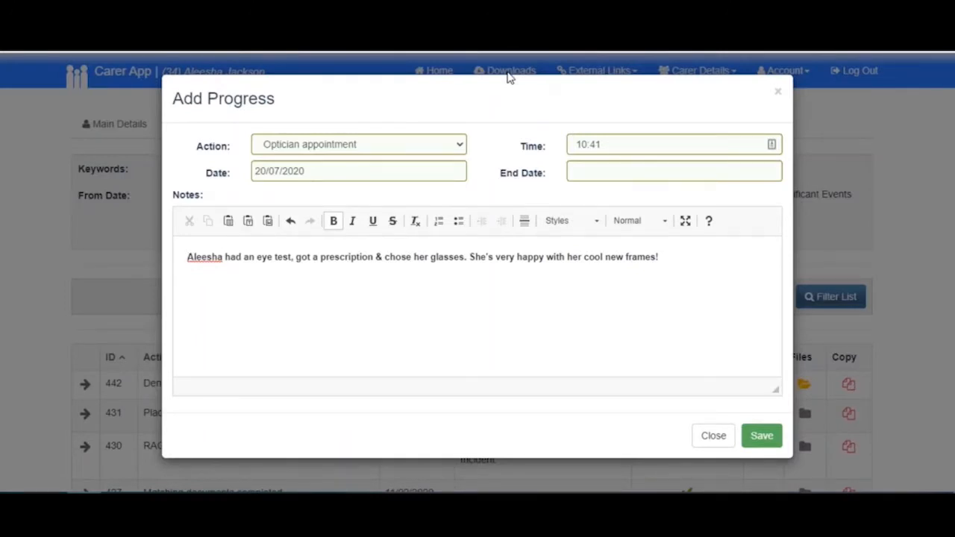
left_click(752, 441)
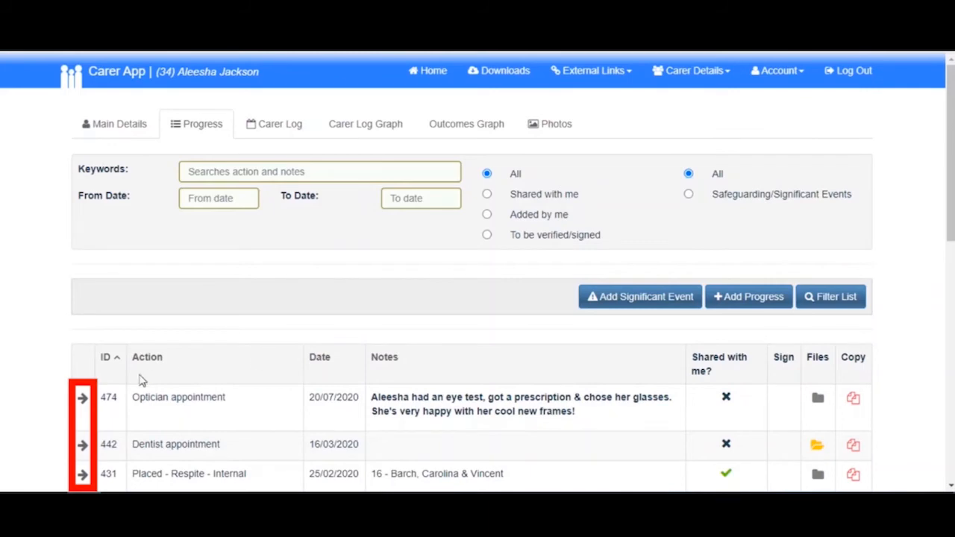
- View the details of the Optician appointment and RAG rating changed entries, closing each without changes
left_click(81, 402)
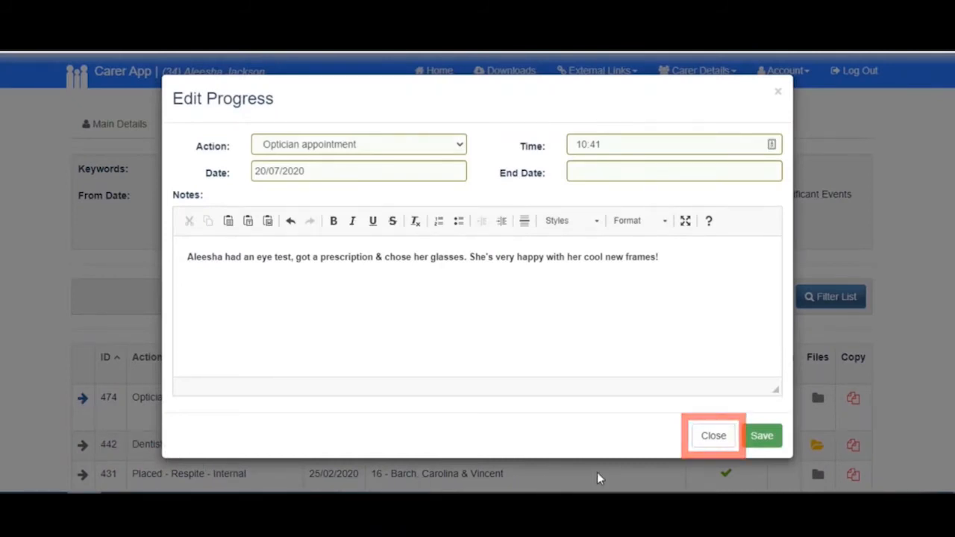
left_click(711, 440)
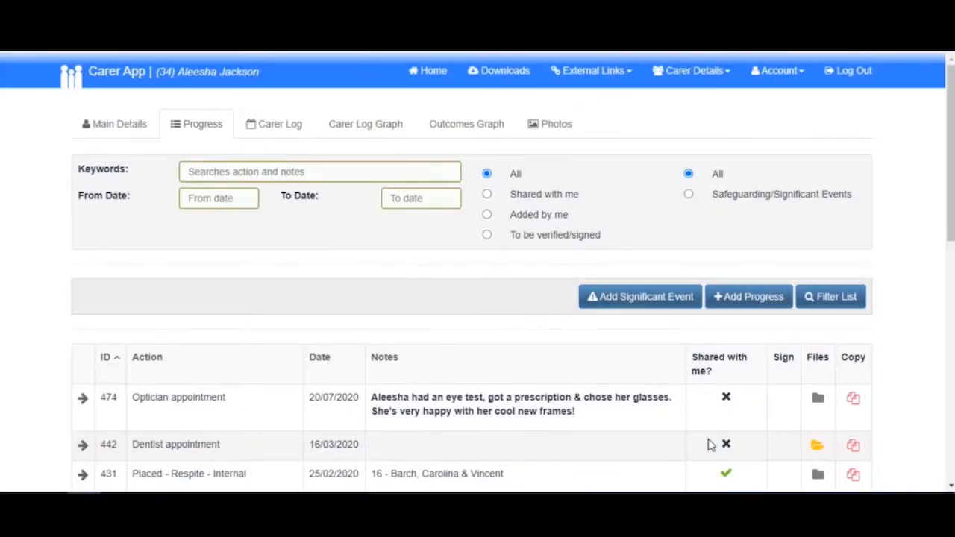
scroll(710, 445, "down", 3)
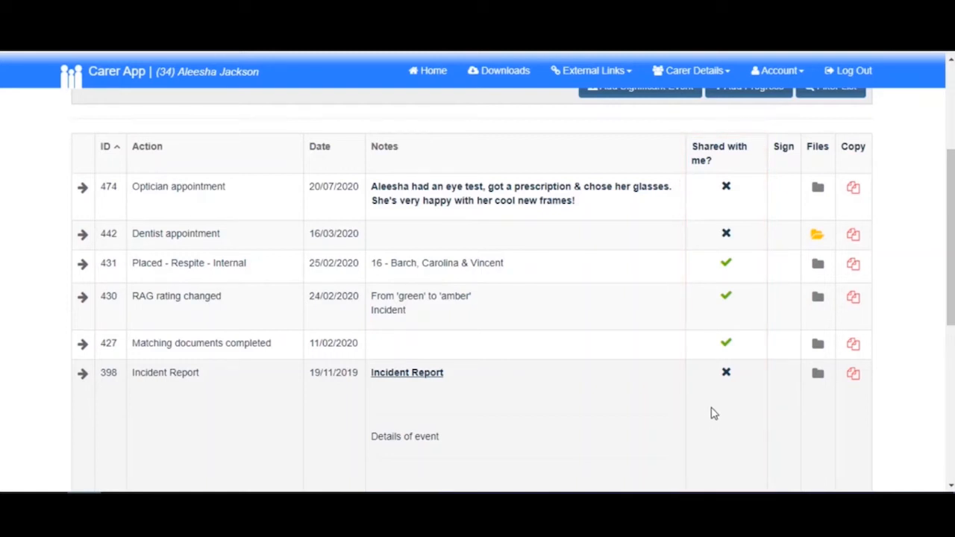
left_click(82, 297)
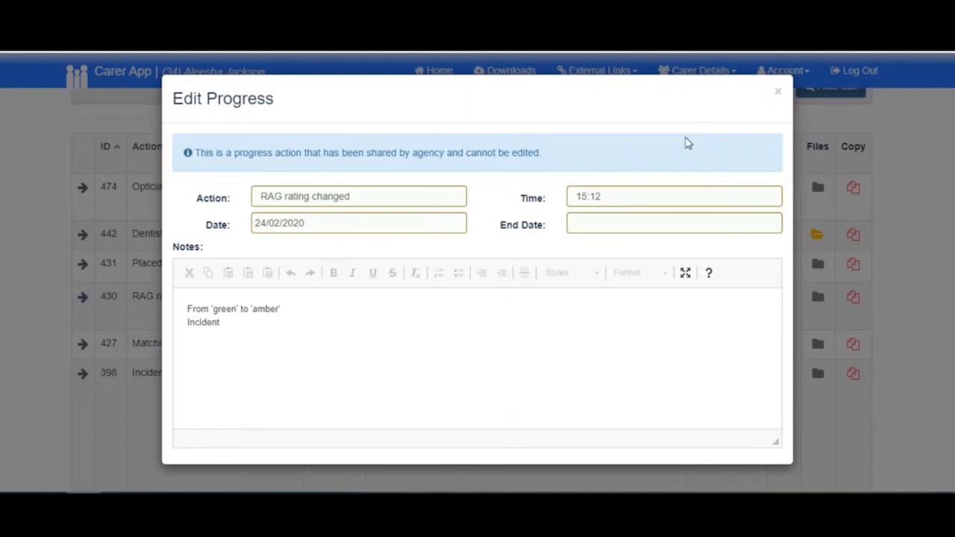
left_click(777, 95)
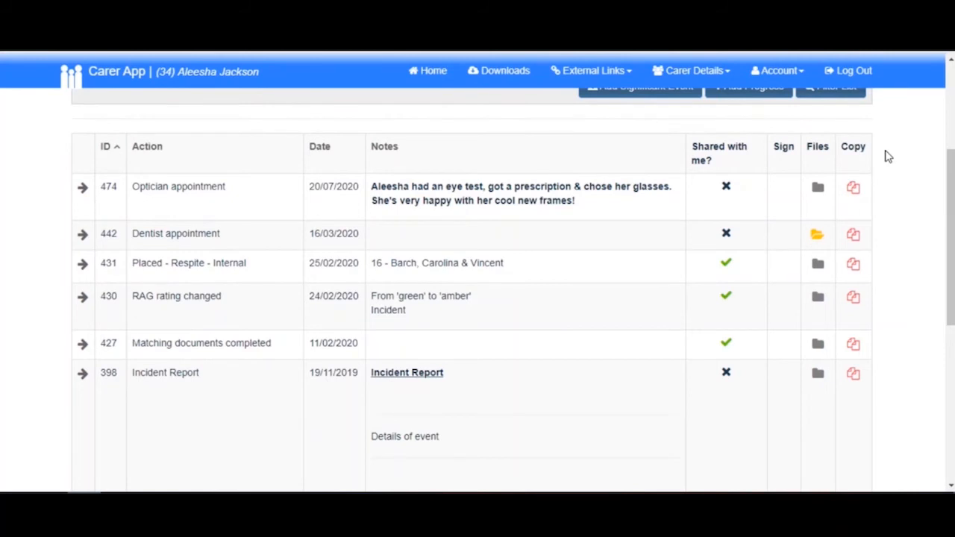
- Upload the AJ_Appointment_Card PDF to the Optician appointment entry's files and close the file list
left_click(819, 188)
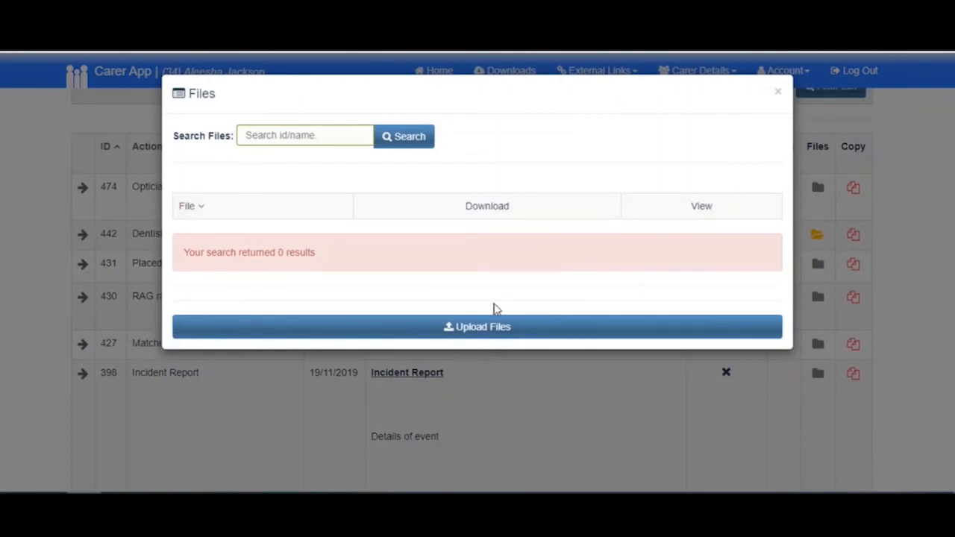
left_click(472, 329)
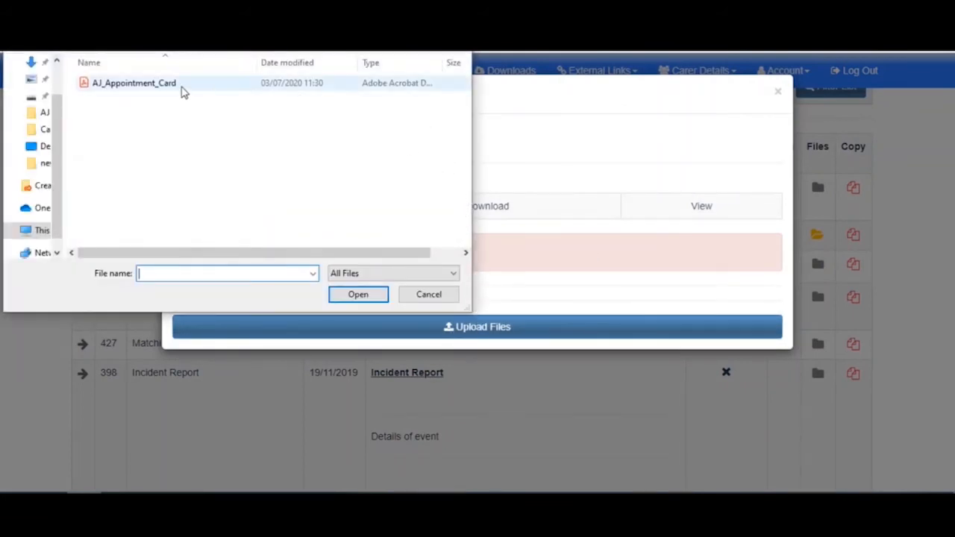
left_click(180, 89)
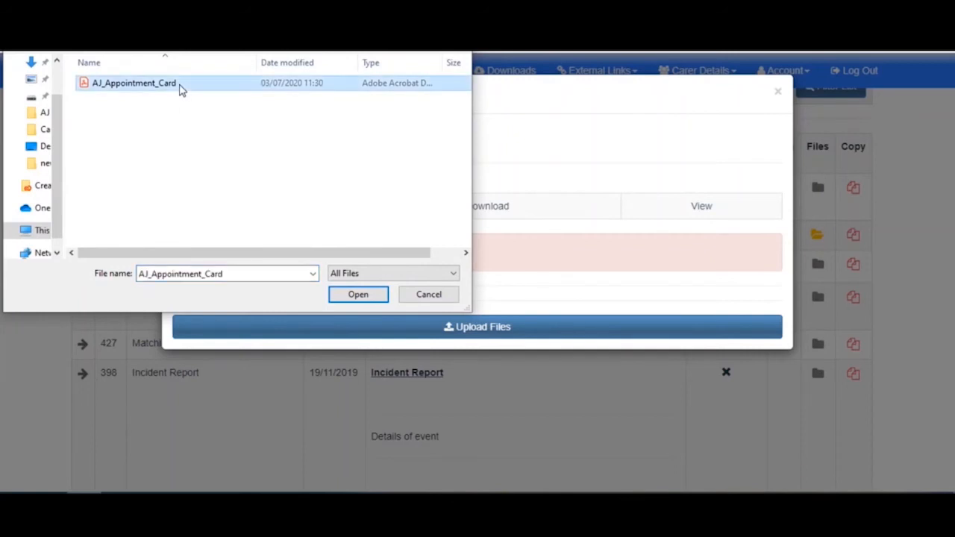
left_click(349, 296)
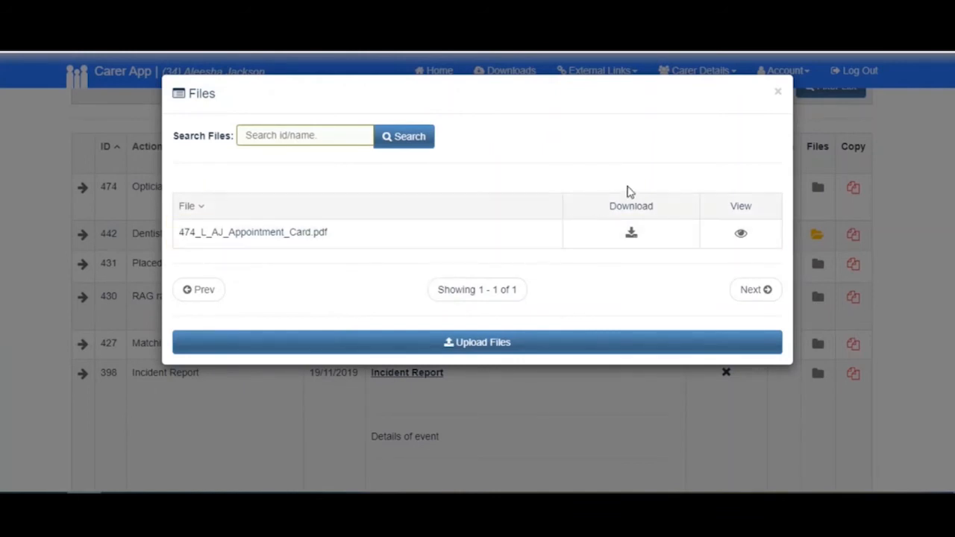
left_click(778, 93)
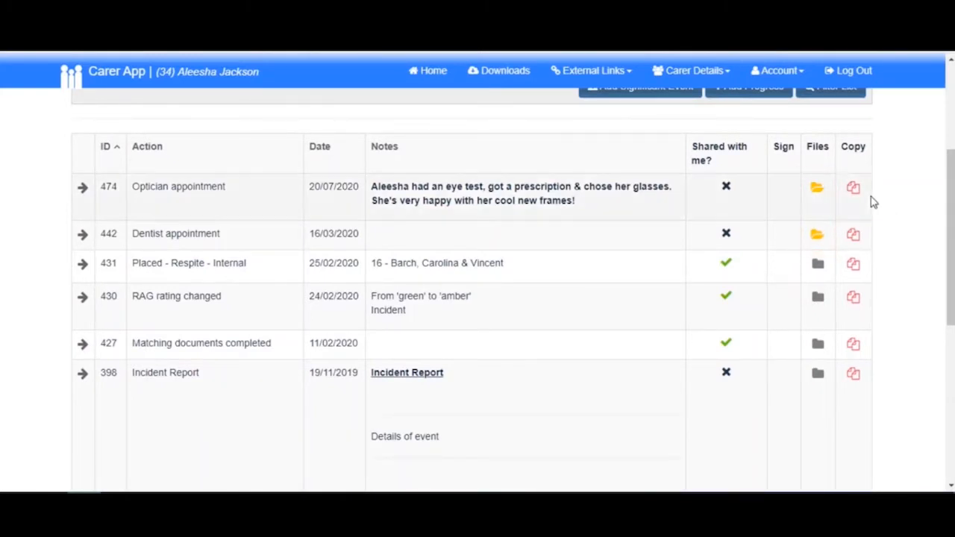
- View the files attached to the Optician appointment entry and close the file list
left_click(817, 191)
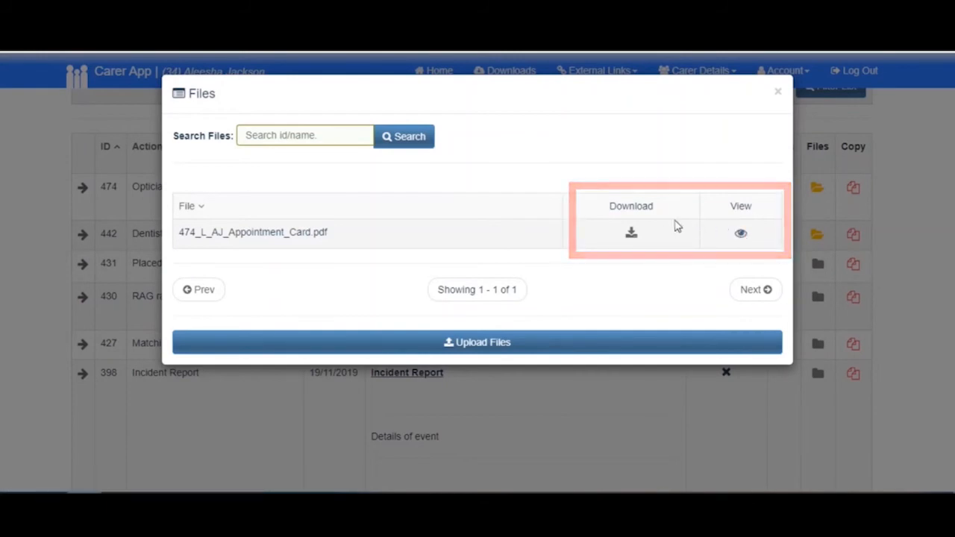
left_click(778, 92)
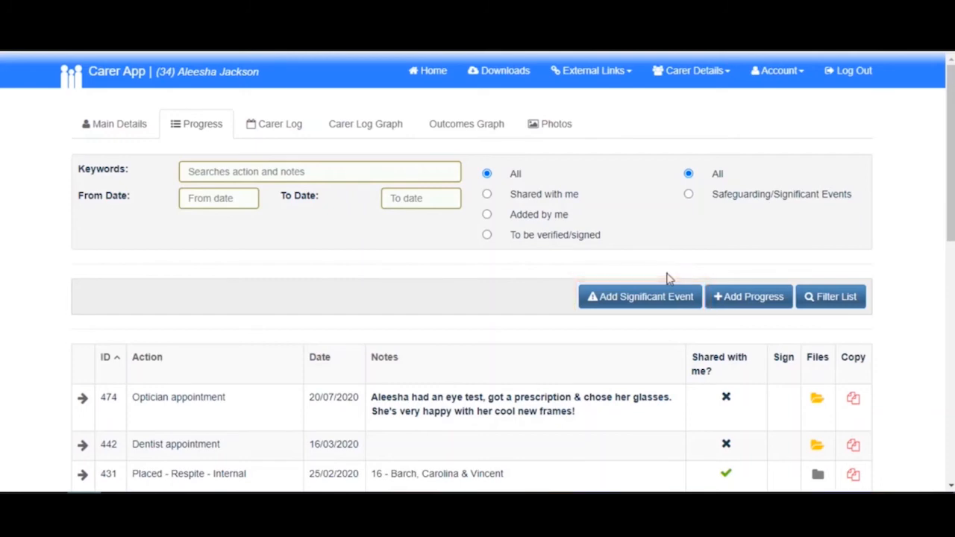
- Review the action options for a new significant event in the child's progress record, closing the form without saving
left_click(647, 297)
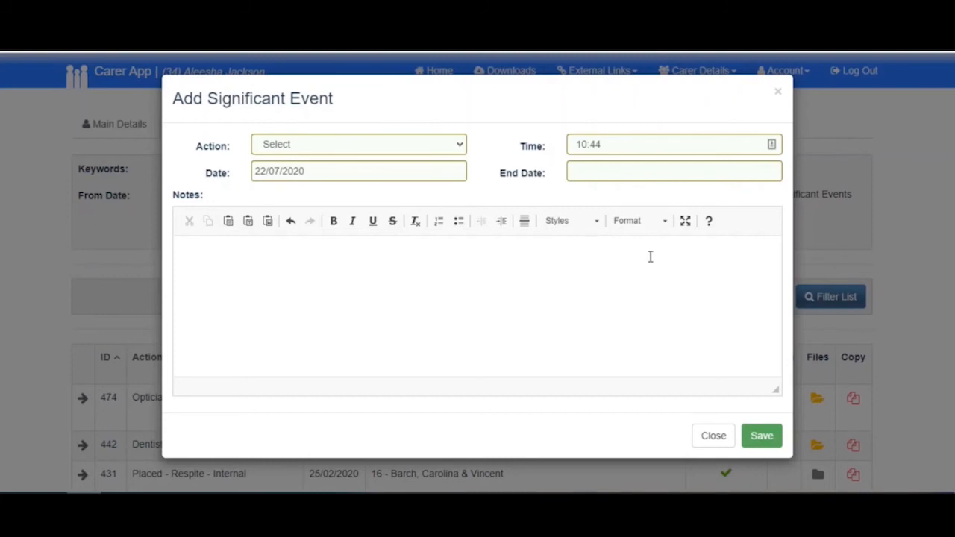
left_click(450, 146)
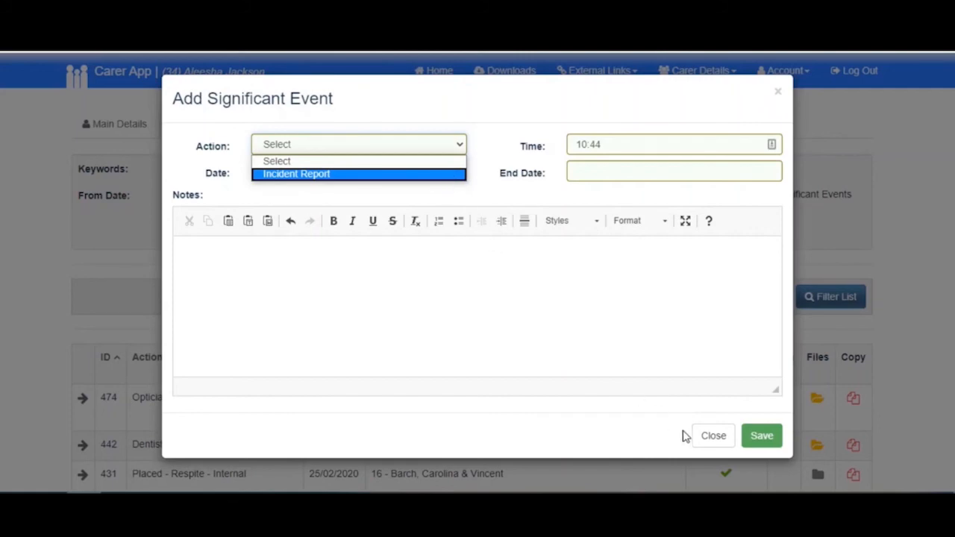
left_click(710, 437)
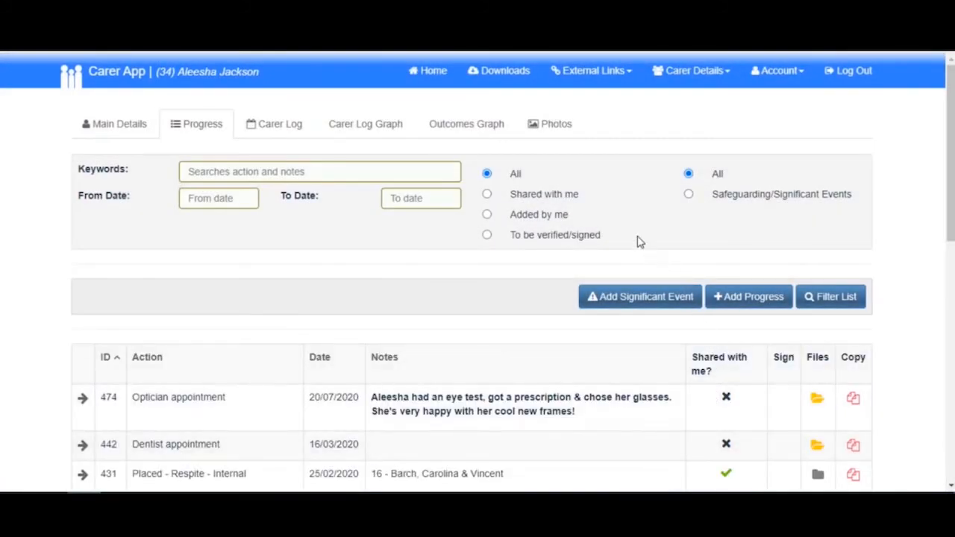
- Examine the checklist in the child's main details for the Optician appointment date
left_click(123, 136)
scroll(3, 313, "down", 10)
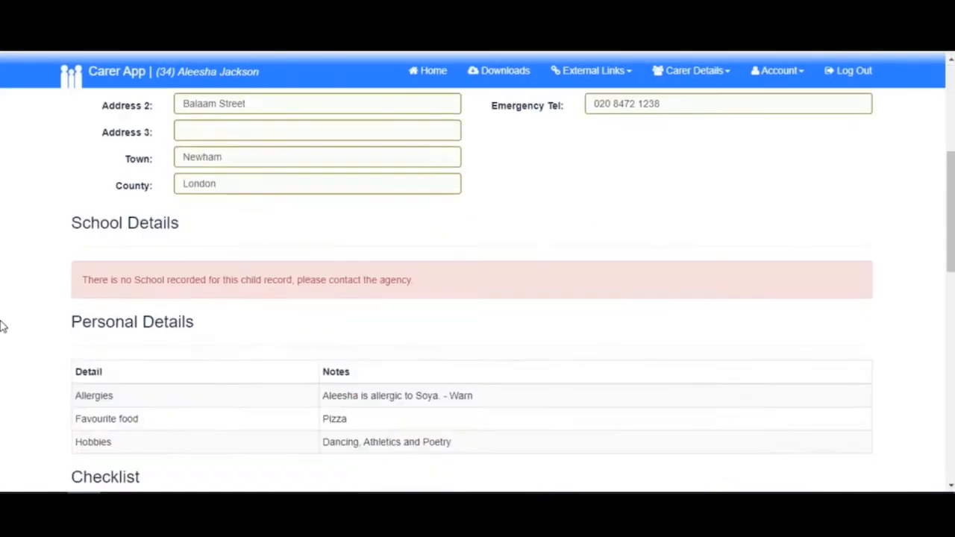
scroll(3, 326, "down", 4)
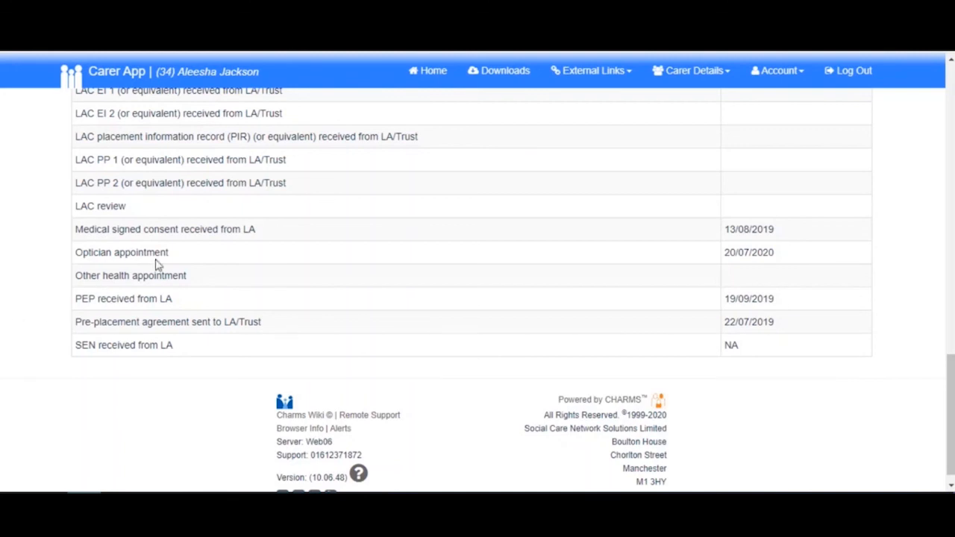
- Return to the home page and view the first child's significant event form, closing it without saving
left_click(430, 73)
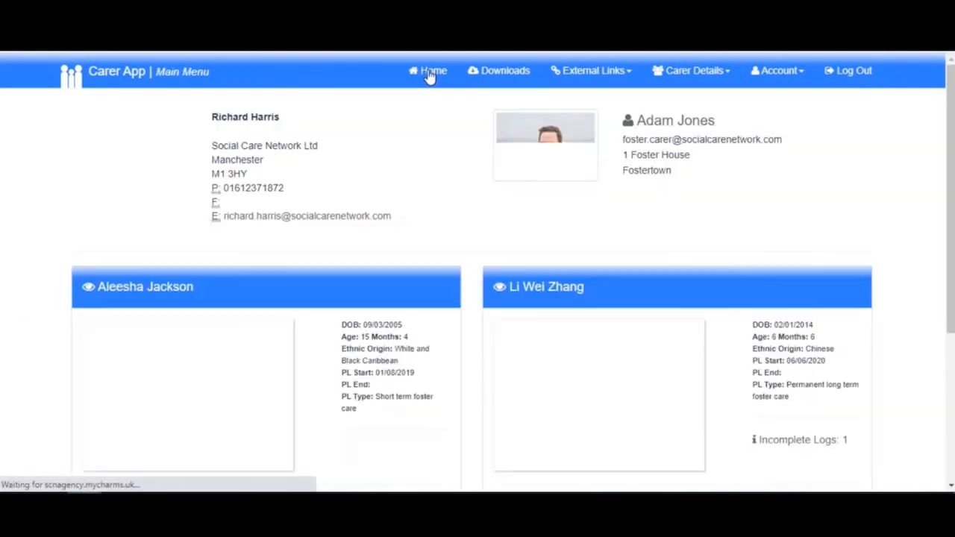
scroll(422, 122, "down", 2)
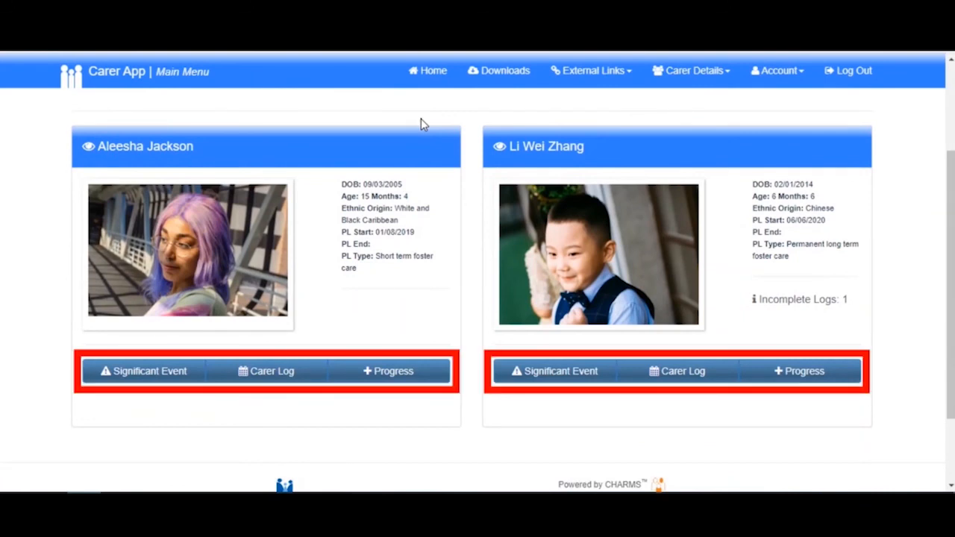
left_click(191, 380)
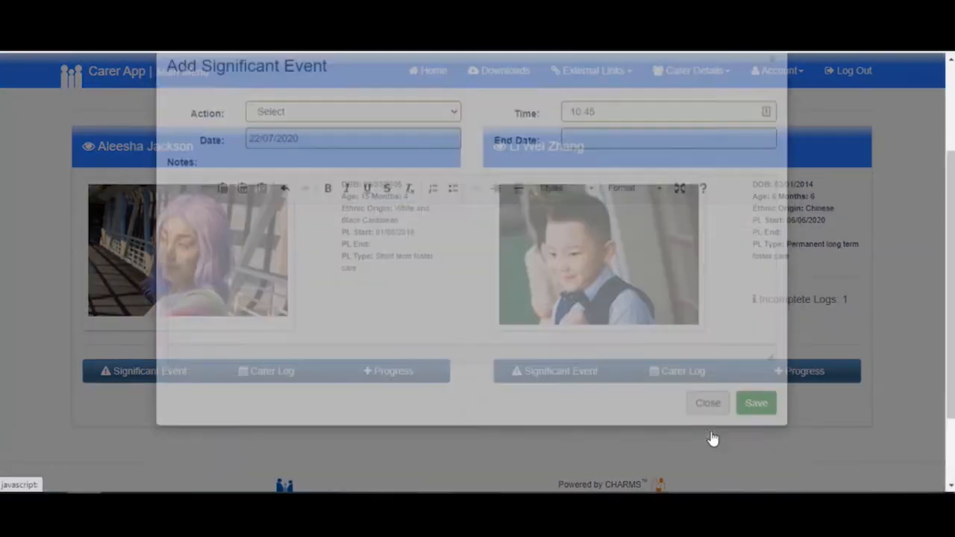
left_click(714, 436)
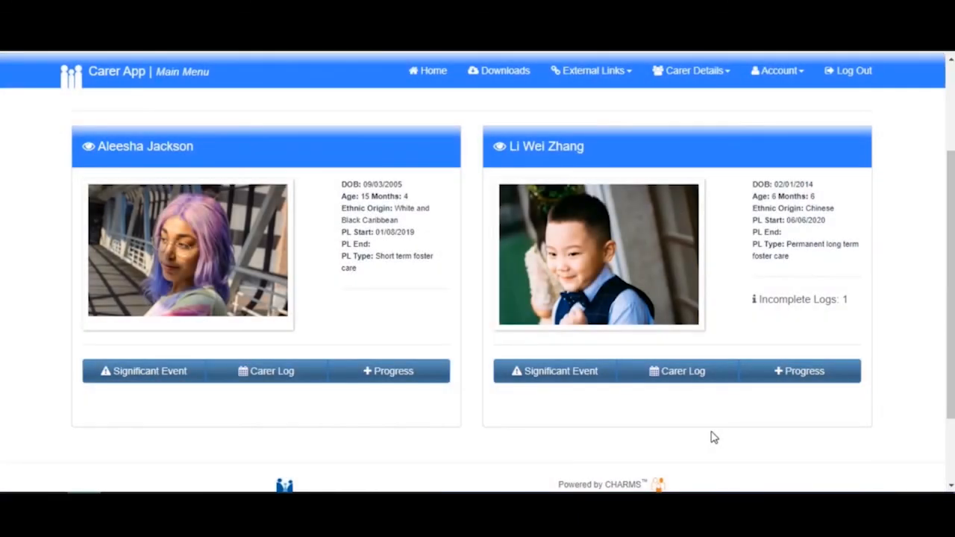
- View the first child's new progress form and its action options from the home page, closing it without saving
left_click(434, 379)
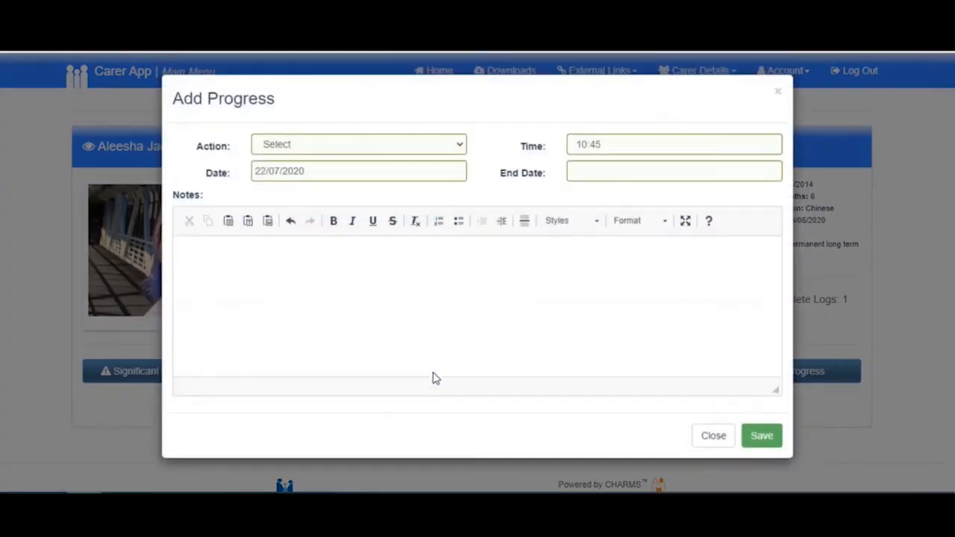
left_click(461, 145)
left_click(462, 146)
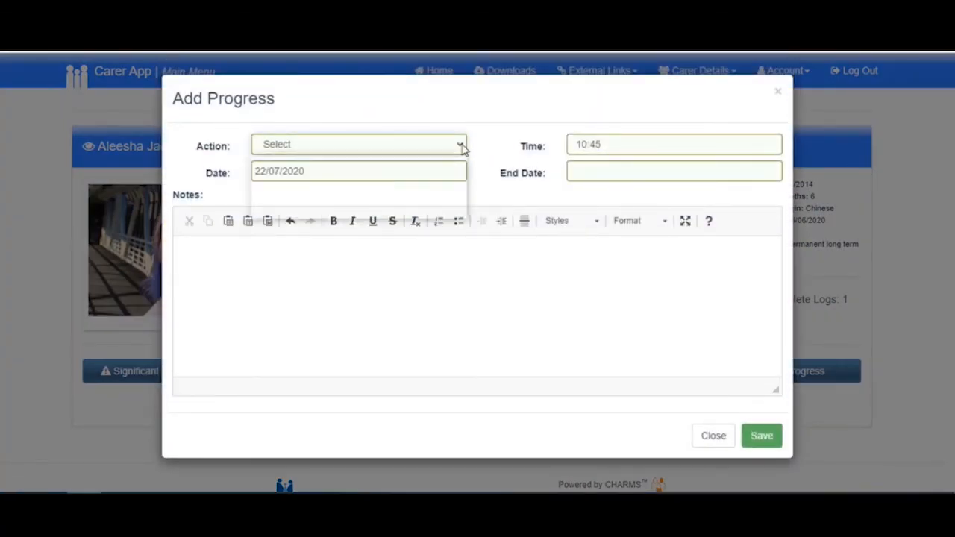
double_click(452, 173)
left_click(713, 438)
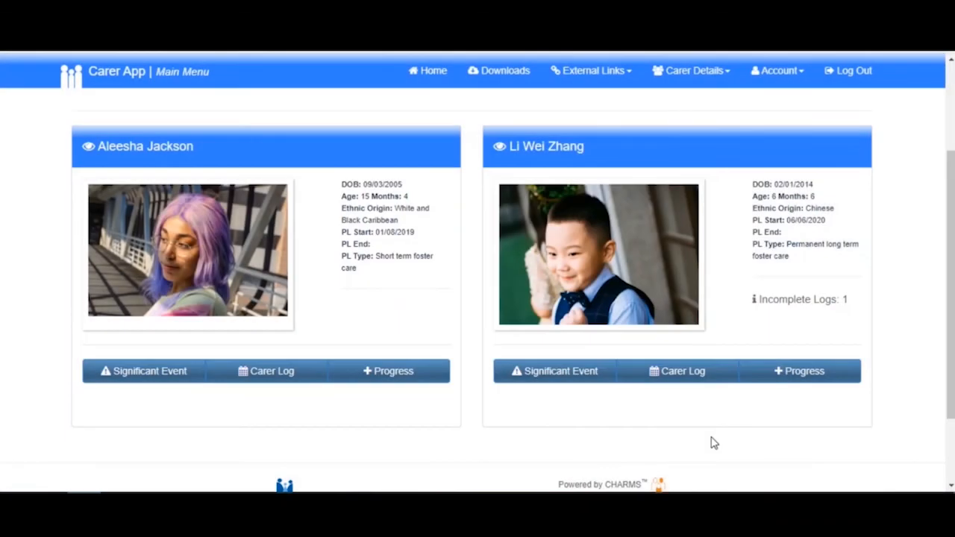